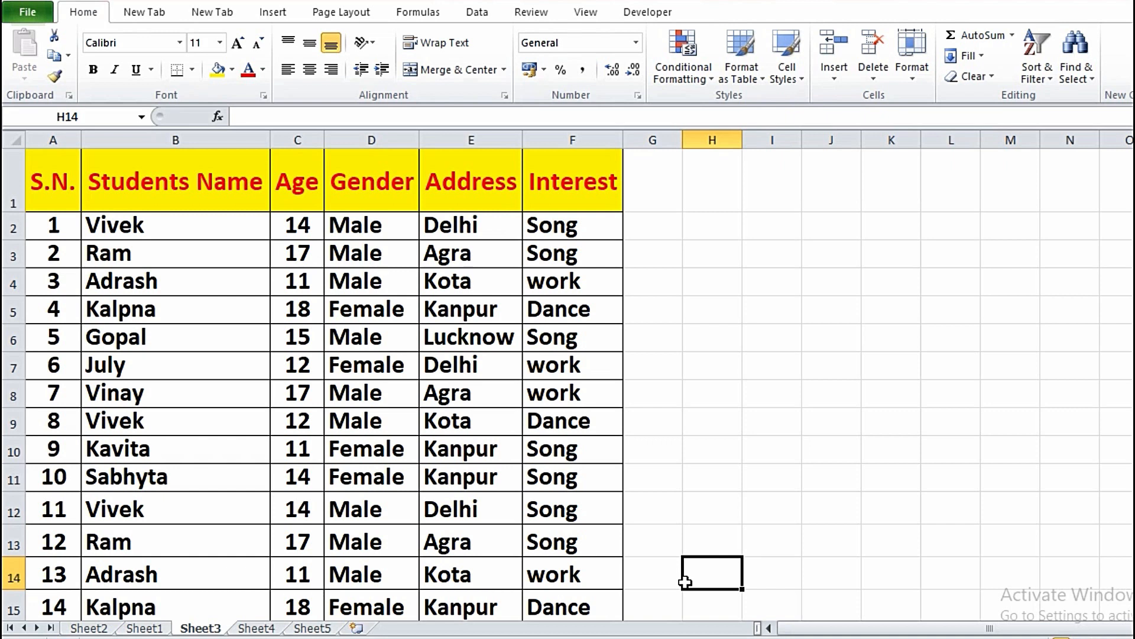
left_click(176, 281)
left_click_drag(53, 186, 564, 484)
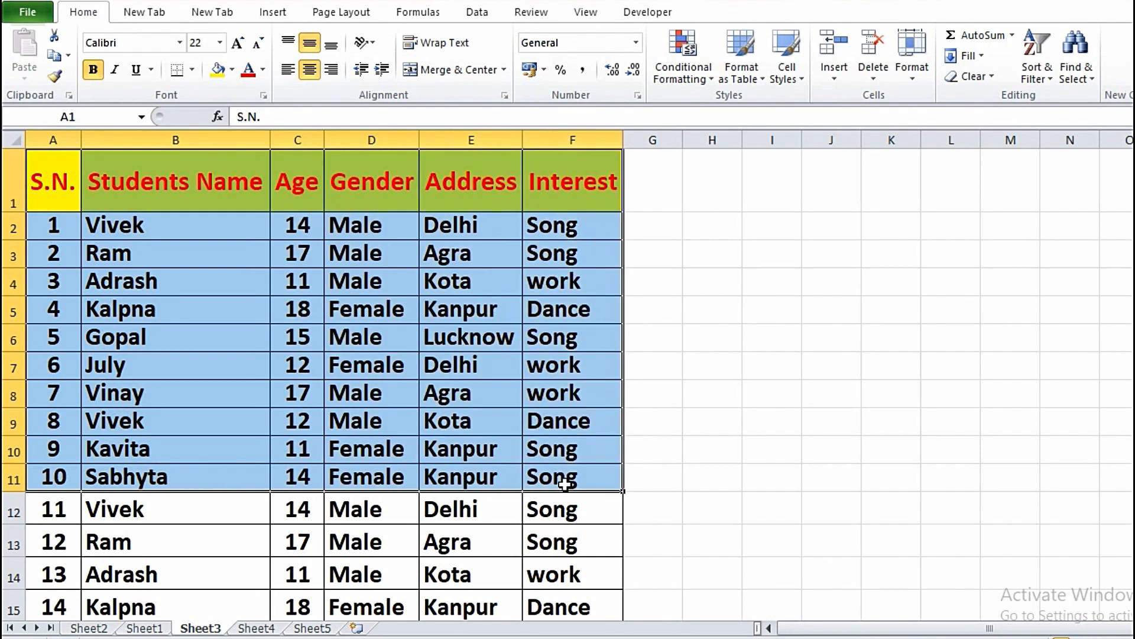
left_click(164, 533)
left_click(164, 500)
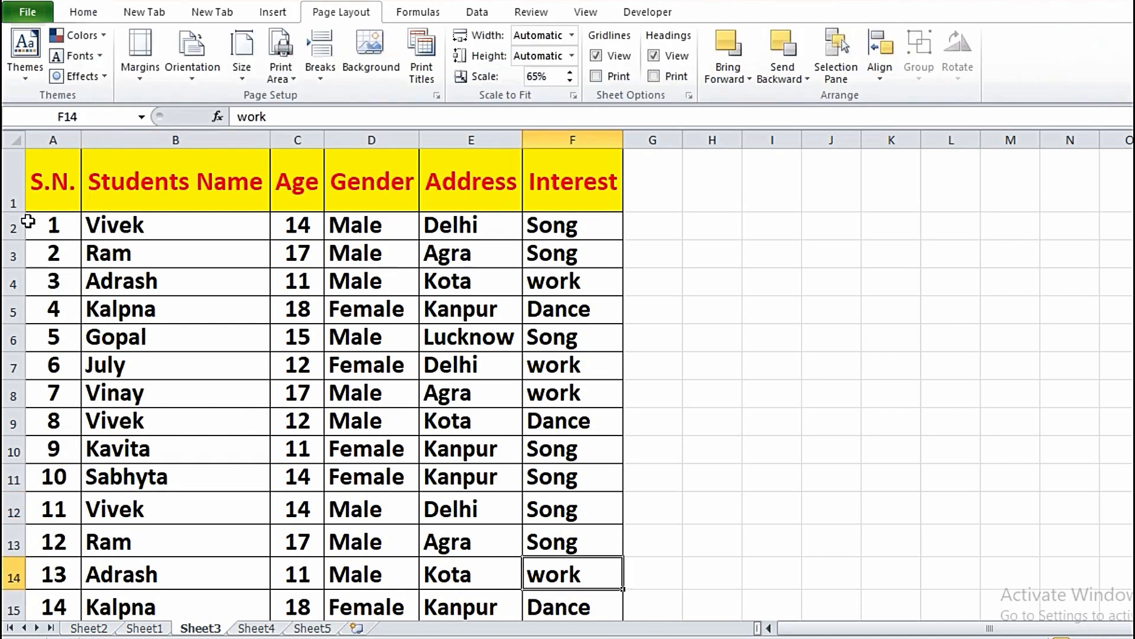
- Set the header and first ten student rows, cells A1:F11, as the print area
left_click(43, 183)
left_click(59, 271)
left_click_drag(47, 183, 571, 484)
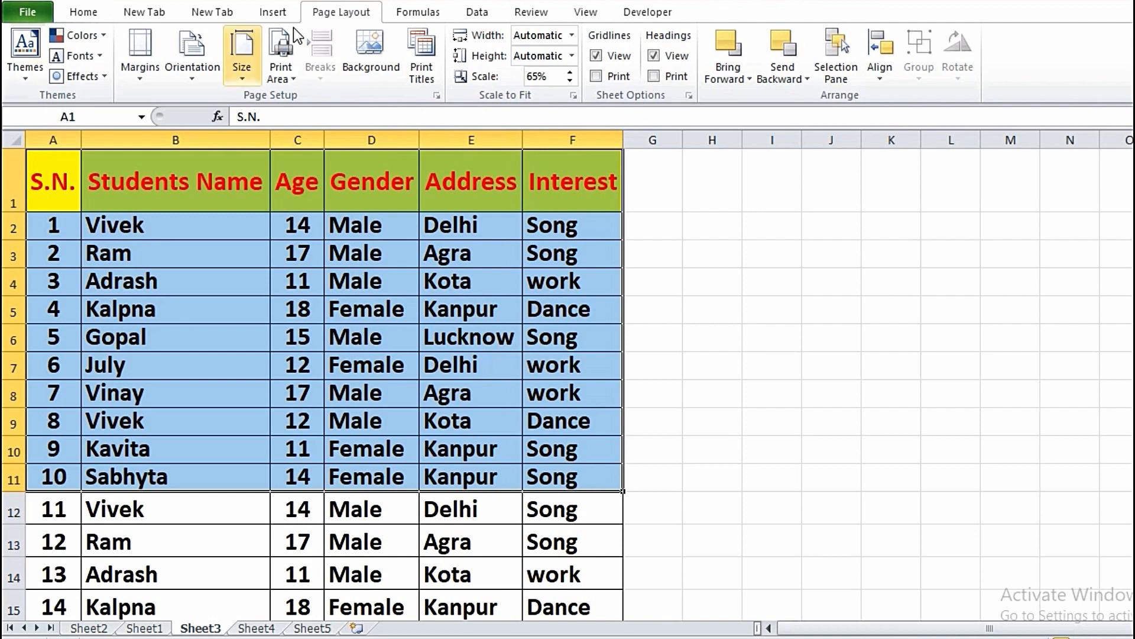
left_click(277, 76)
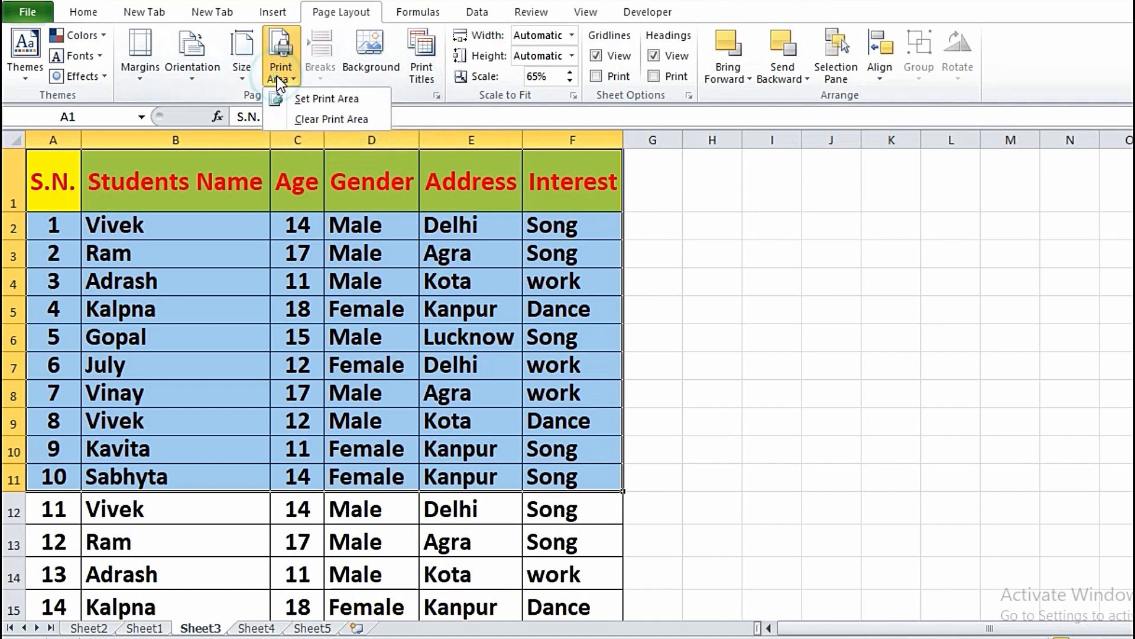
left_click(330, 98)
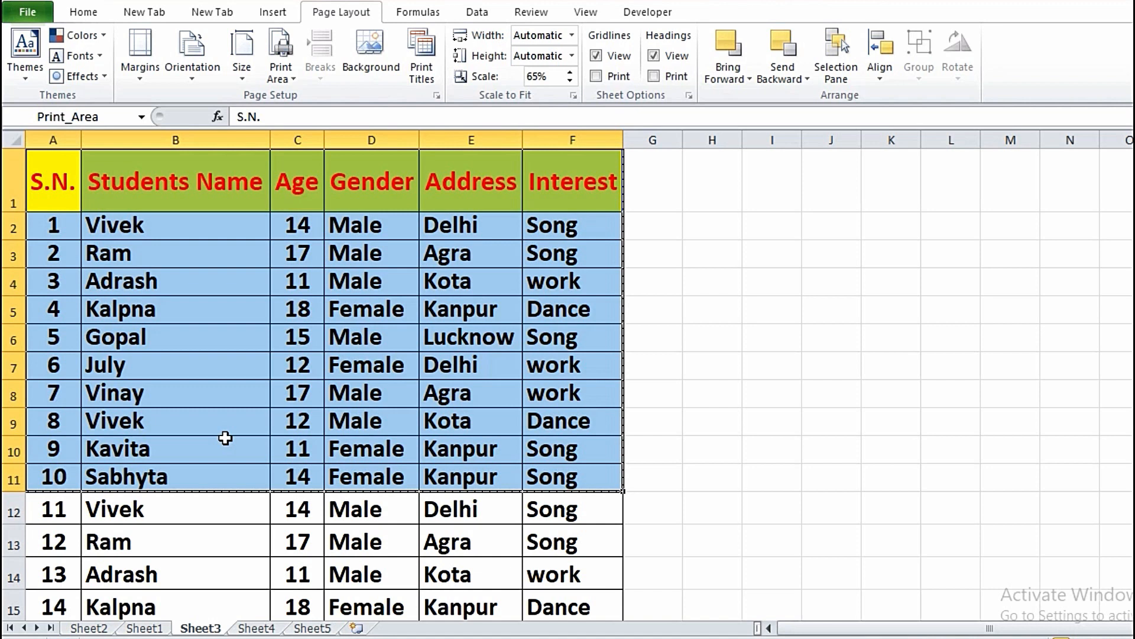
- Check the print preview of the A1:F11 print area and return to the sheet without closing the workbook
key("ctrl+p")
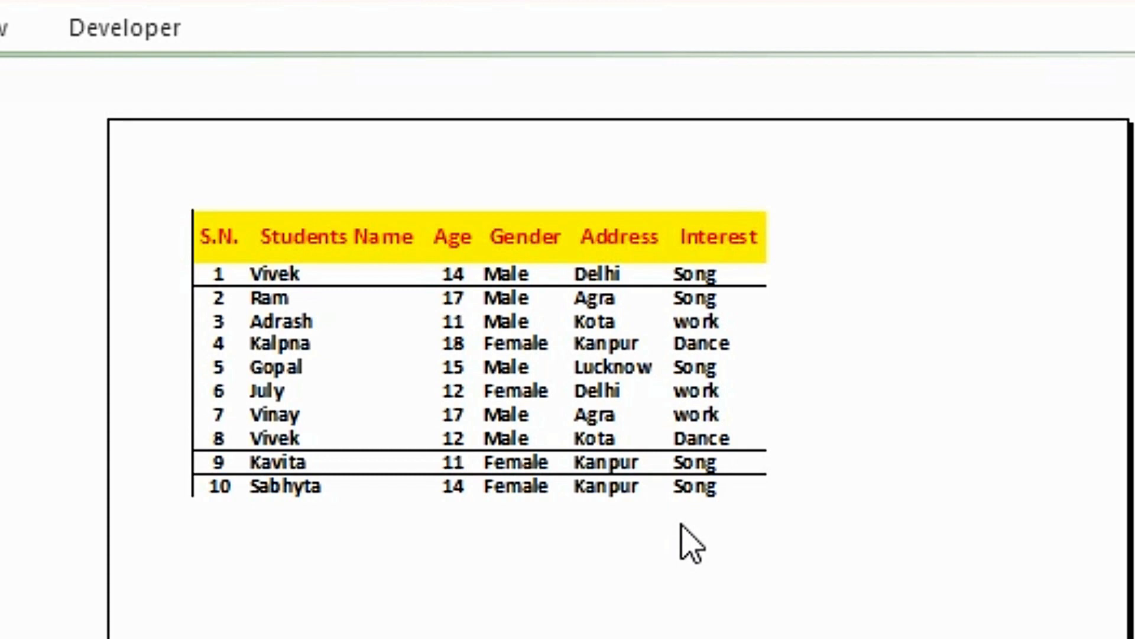
left_click(70, 391)
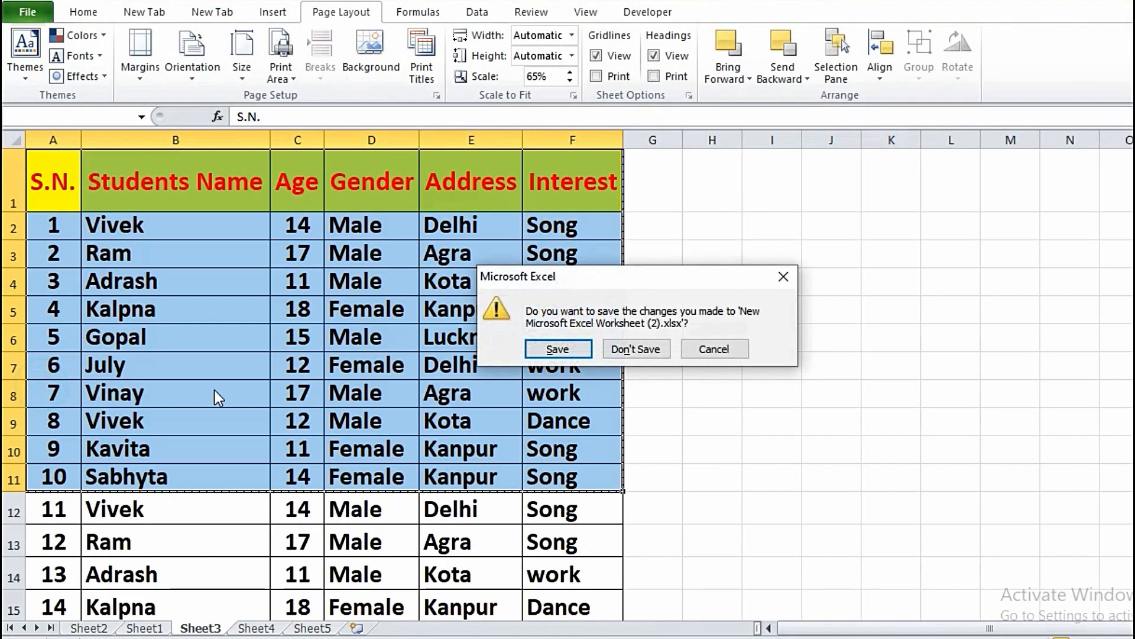
left_click(782, 276)
left_click(302, 539)
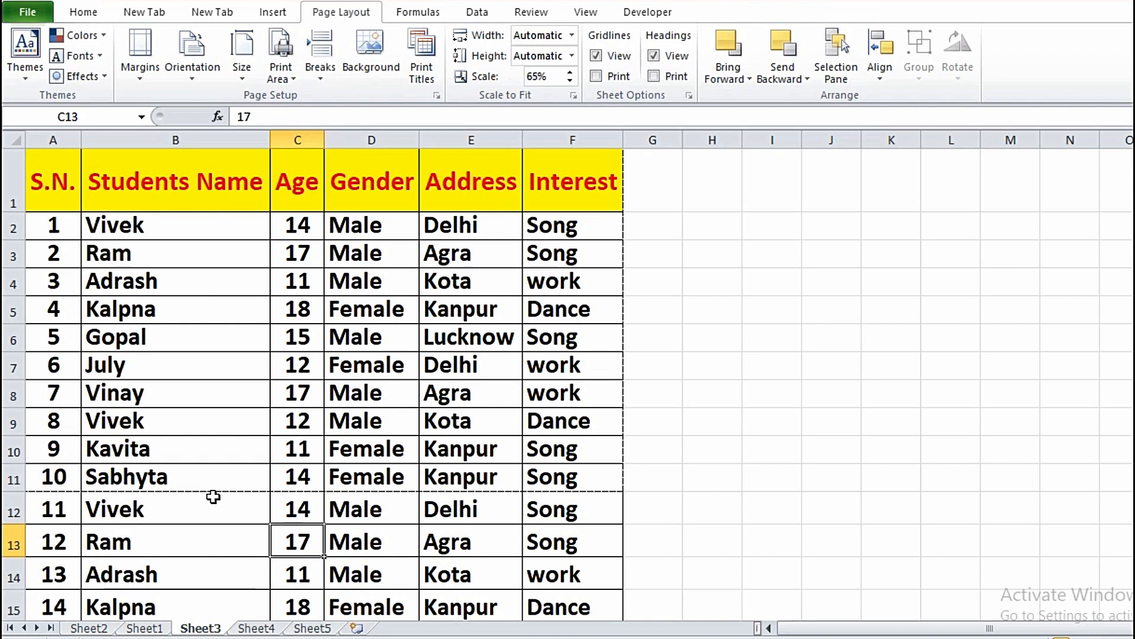
- Clear the print area covering A1:F11 and check the full sheet in the print preview
key("Down")
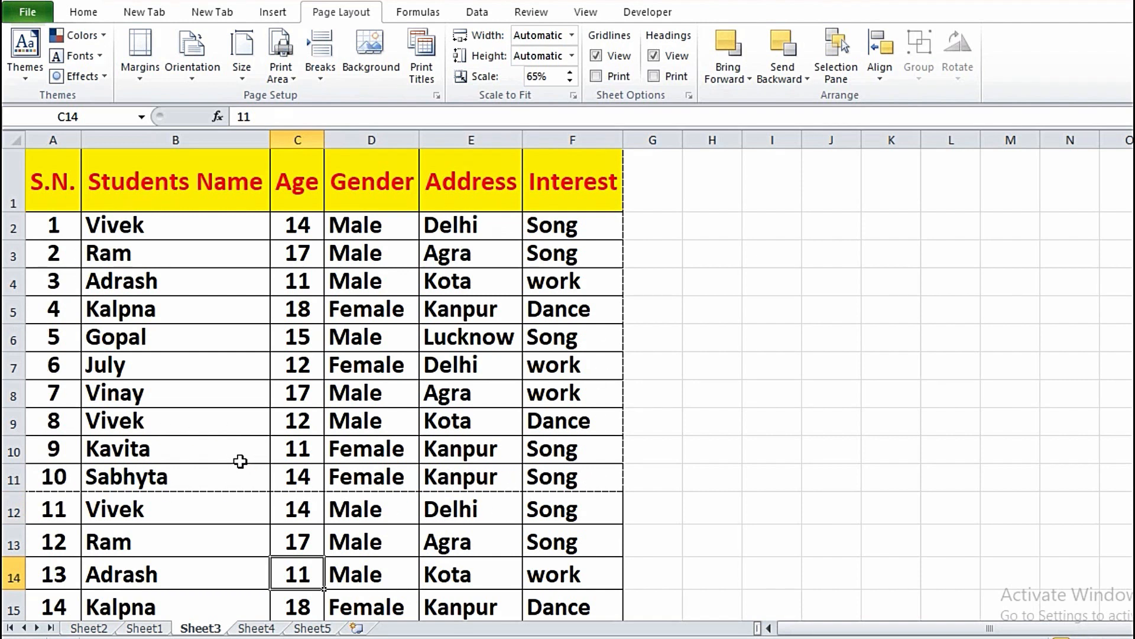
left_click(239, 542)
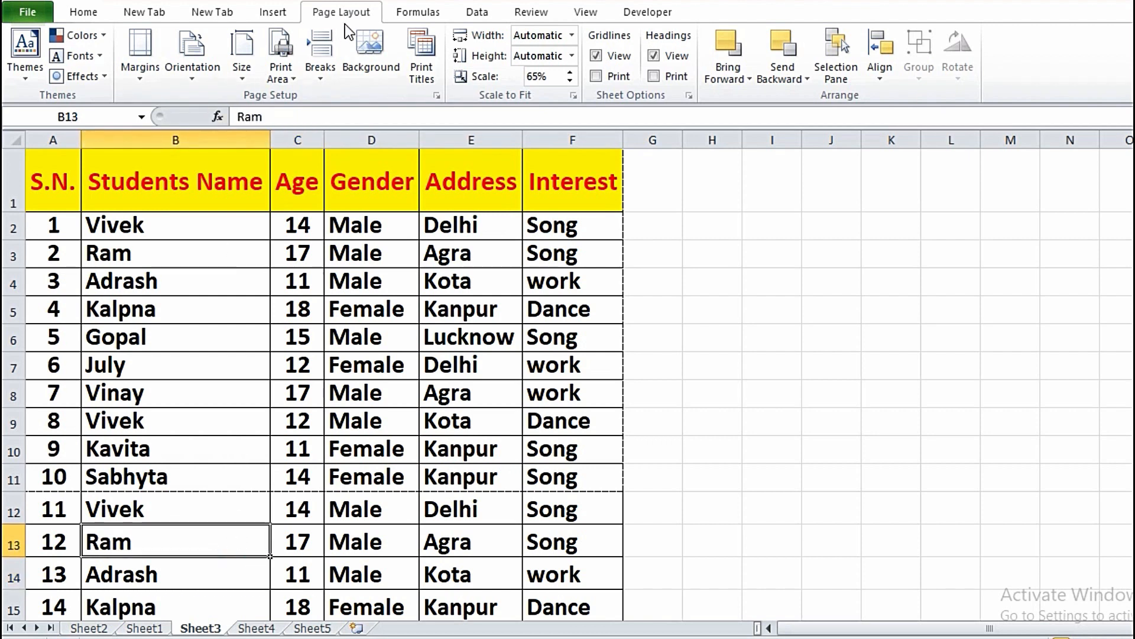
left_click(278, 78)
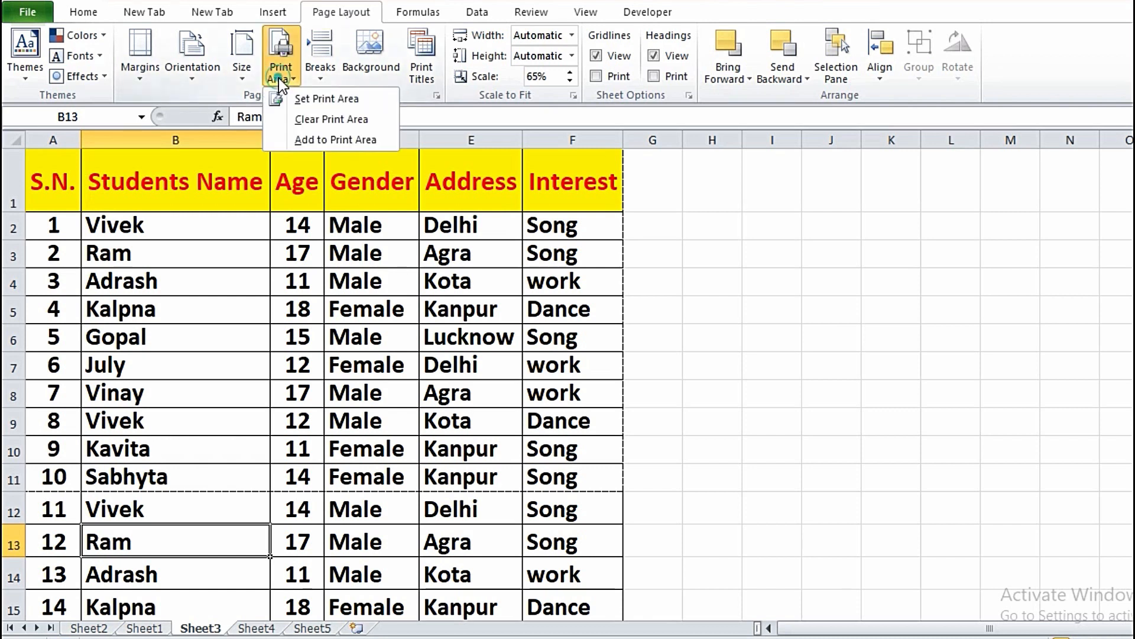
left_click(314, 120)
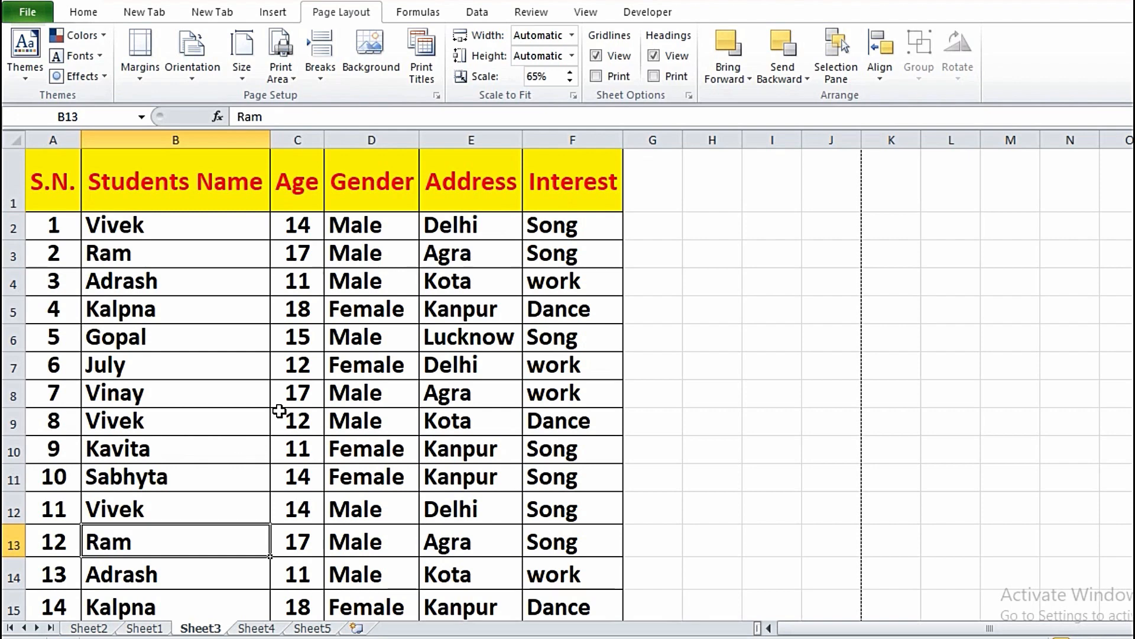
key("ctrl+p")
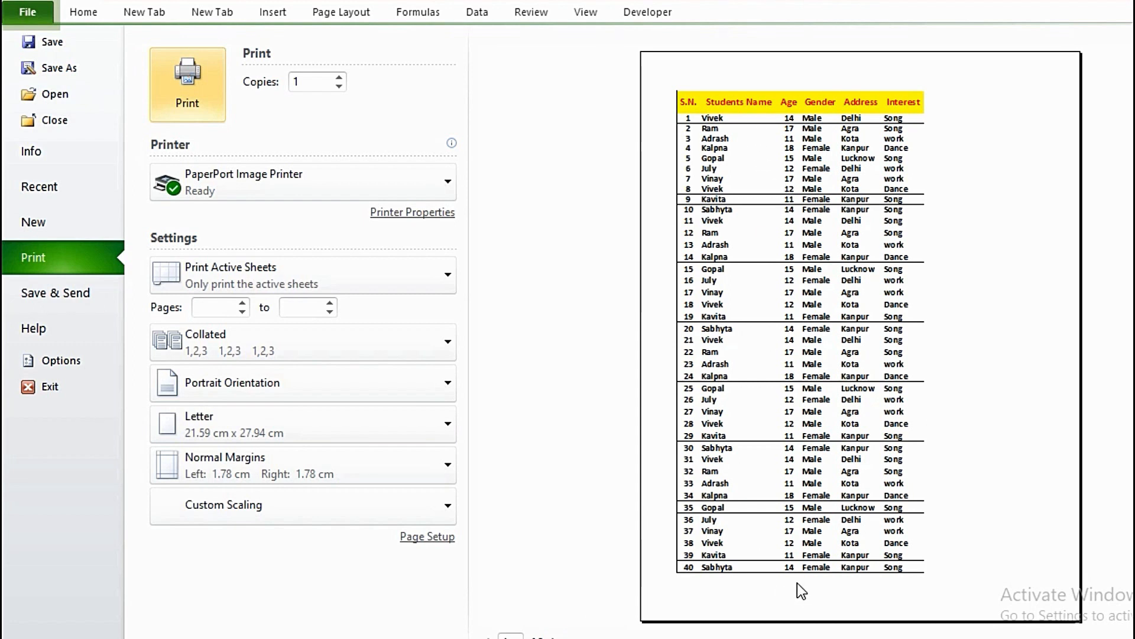
key("Escape")
- Set the single cell B16 as the print area and accept the one-cell selection
left_click(177, 474)
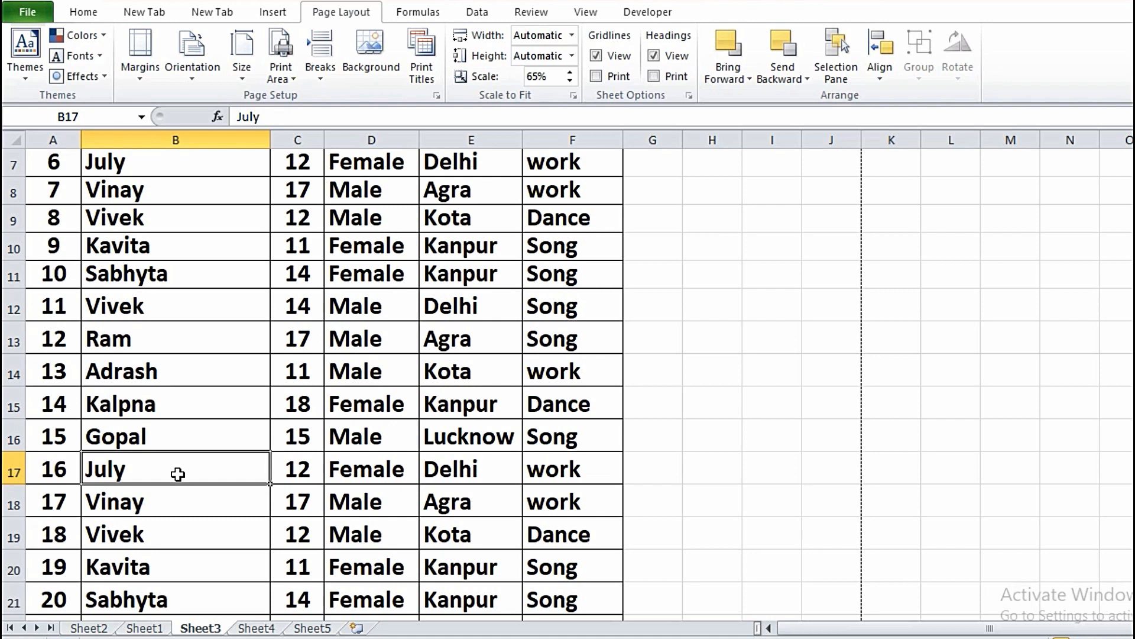
left_click(147, 436)
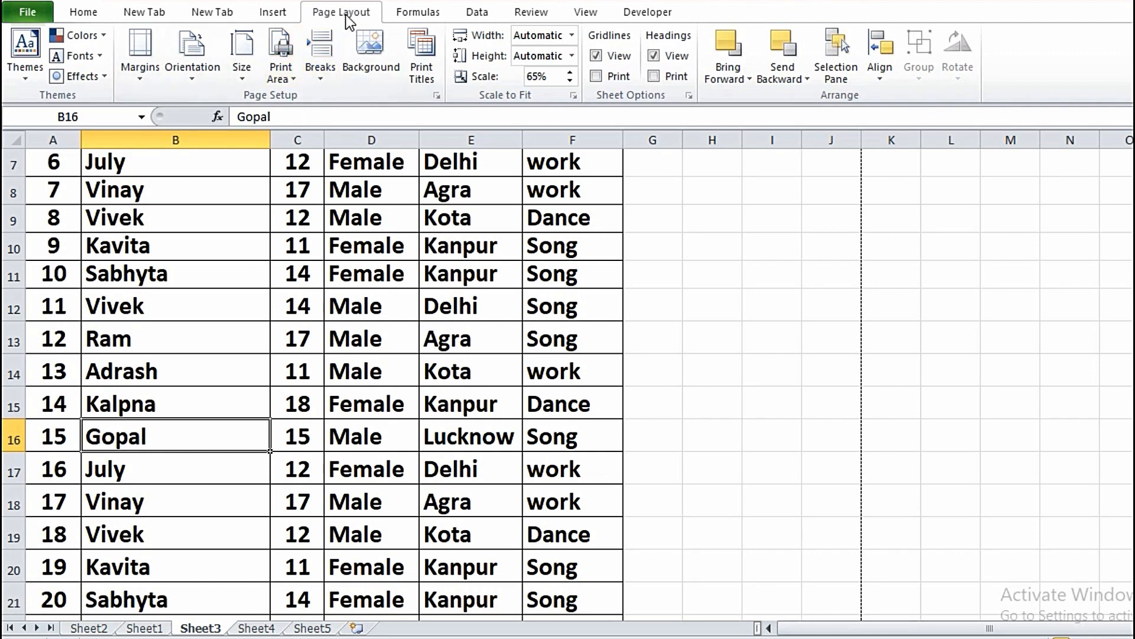
left_click(279, 74)
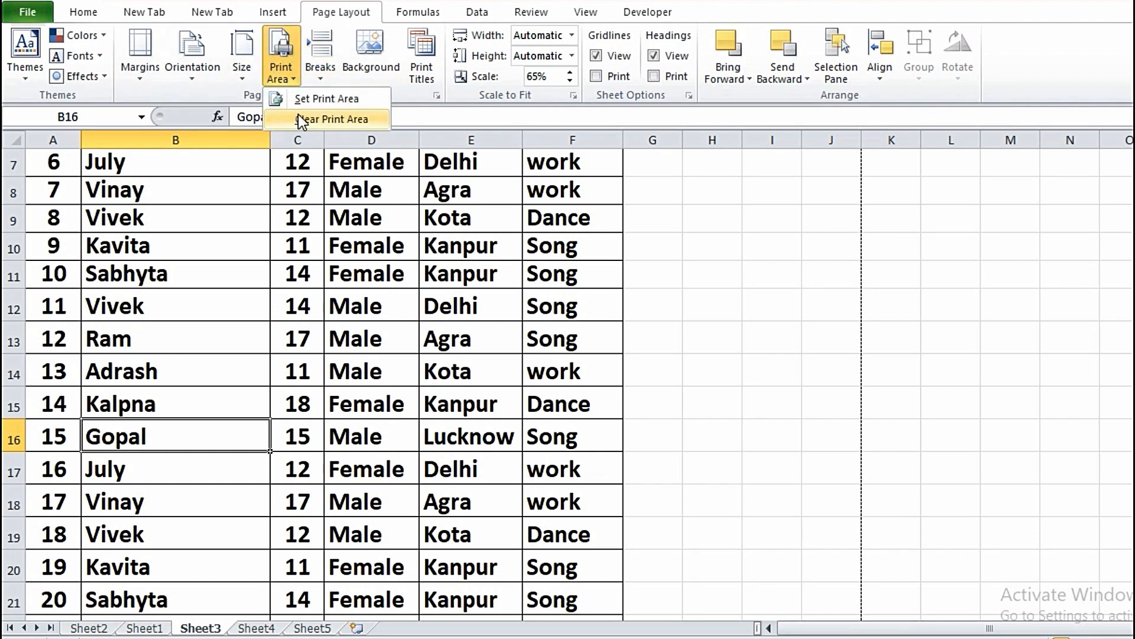
left_click(308, 99)
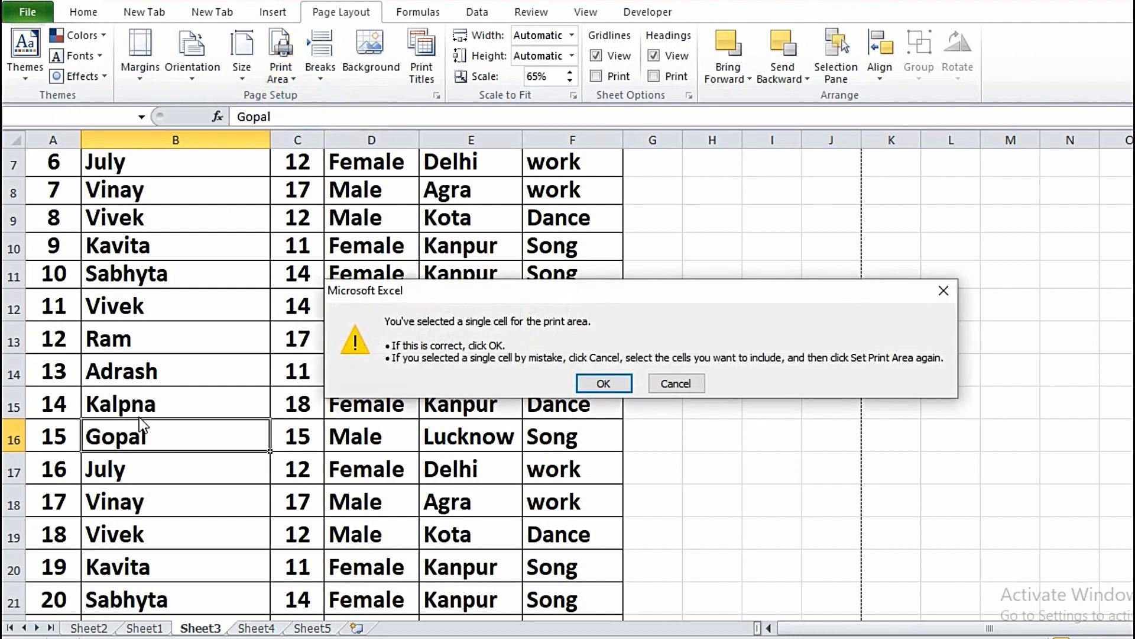
left_click(603, 383)
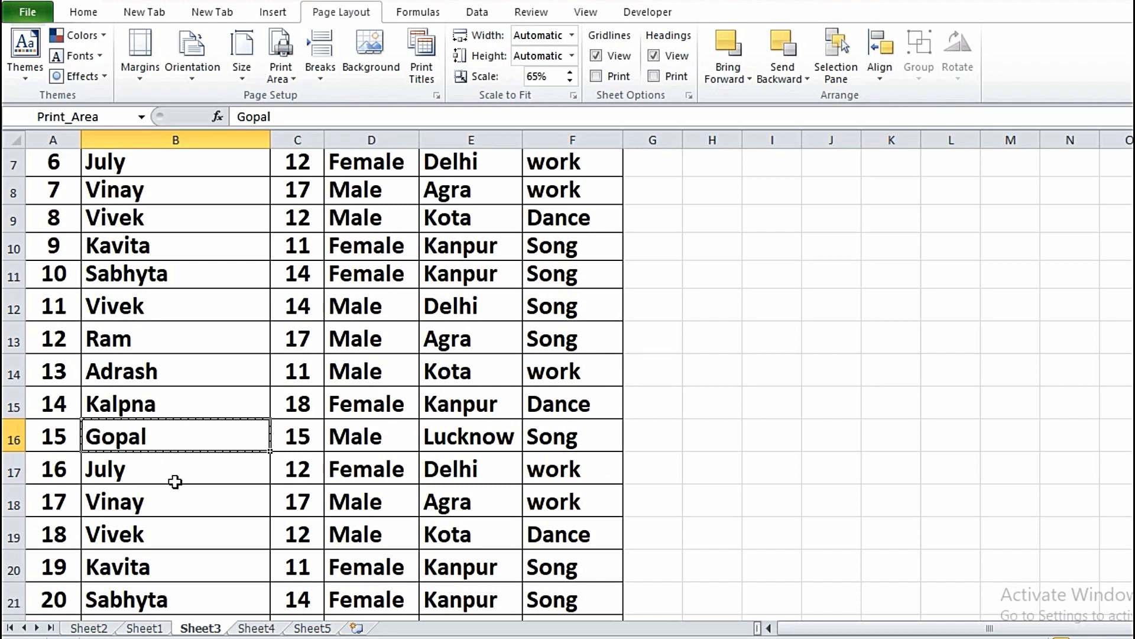
- Check the print preview of cell B16, keep the workbook open, and clear that print area
key("ctrl+p")
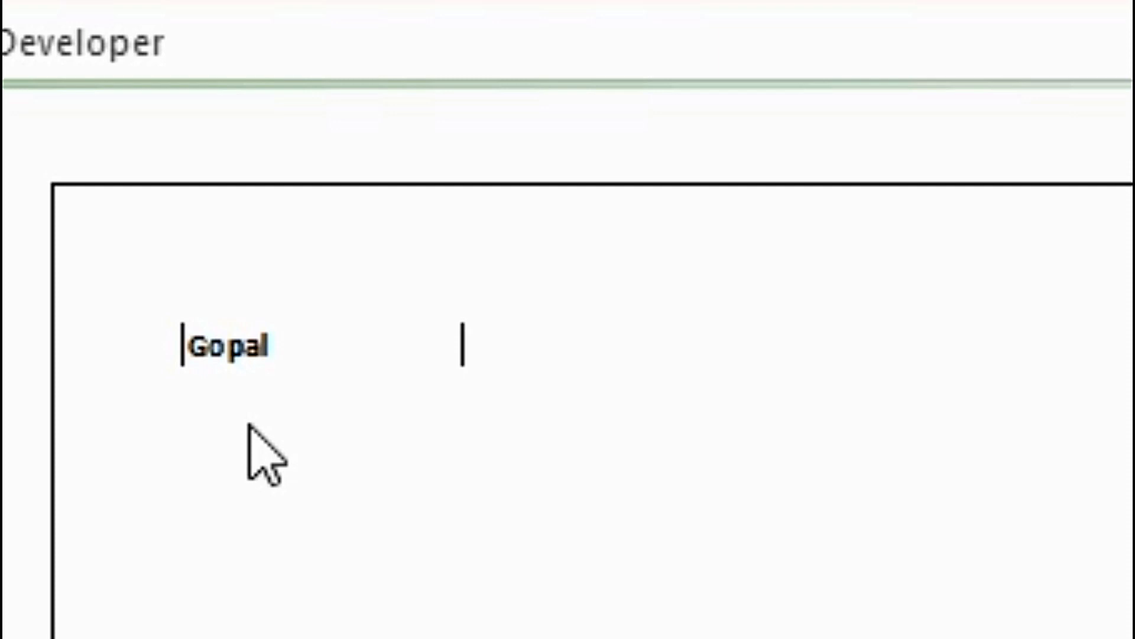
left_click(53, 388)
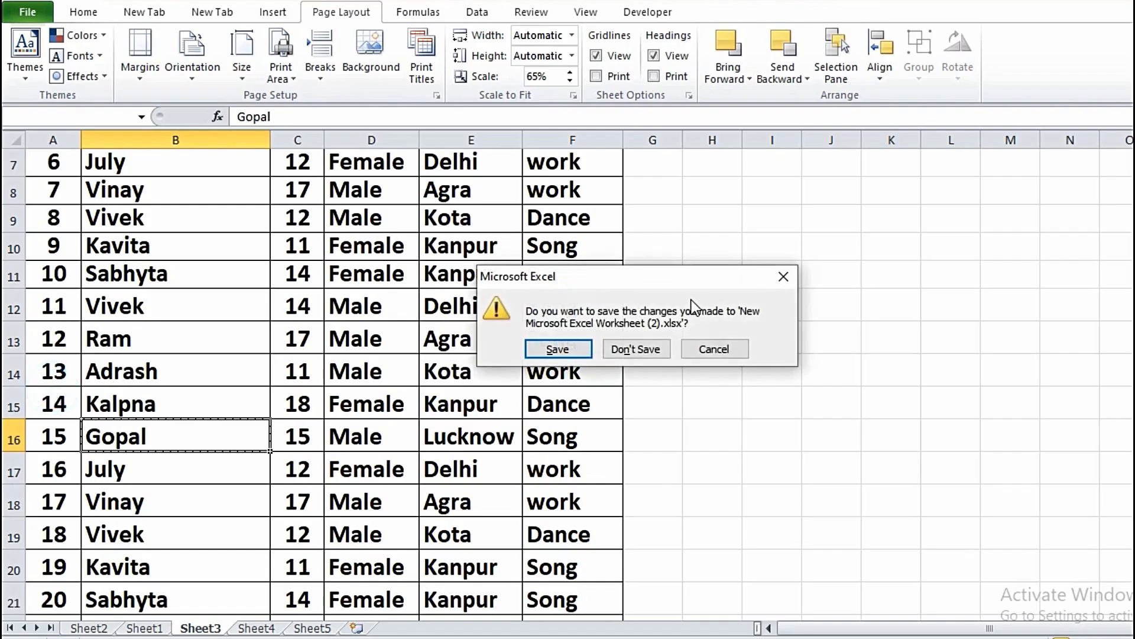
left_click(783, 277)
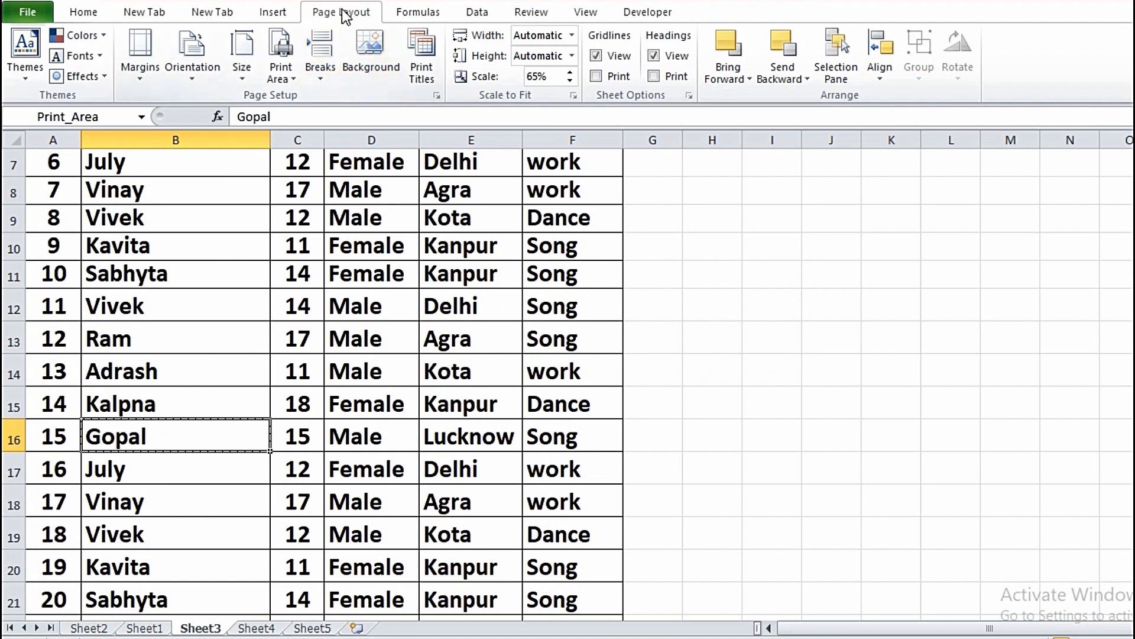
left_click(276, 79)
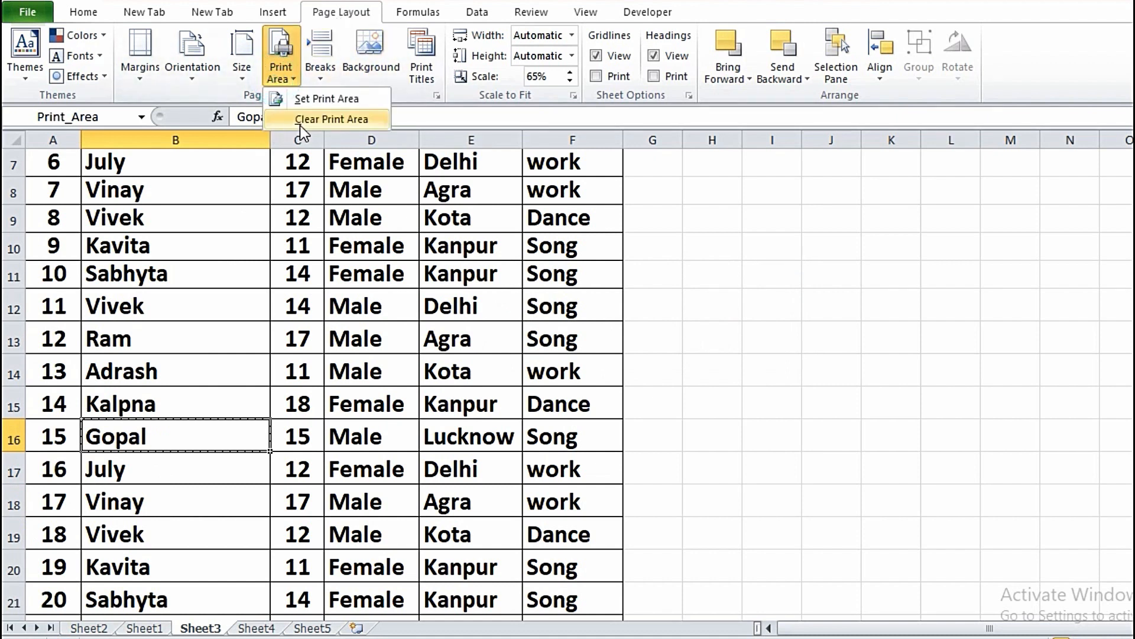
left_click(314, 119)
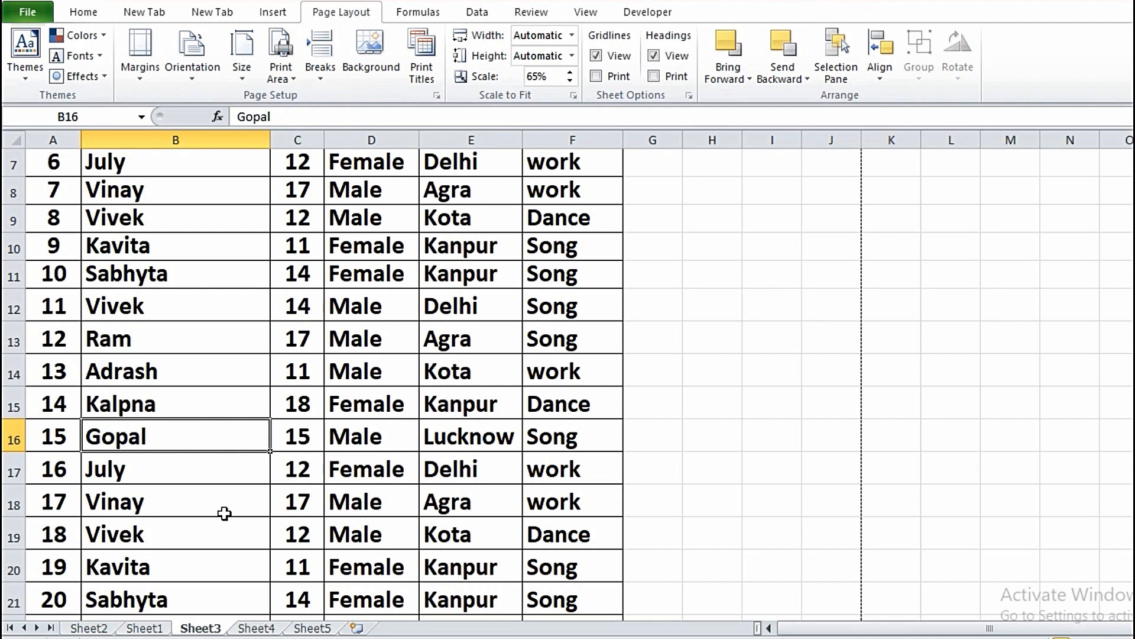
- Enter the numbers 1, 2, 4, 9, 6 and 3 down column G in cells G16 to G21
scroll(650, 379, "down", 1)
left_click(654, 373)
left_click(666, 346)
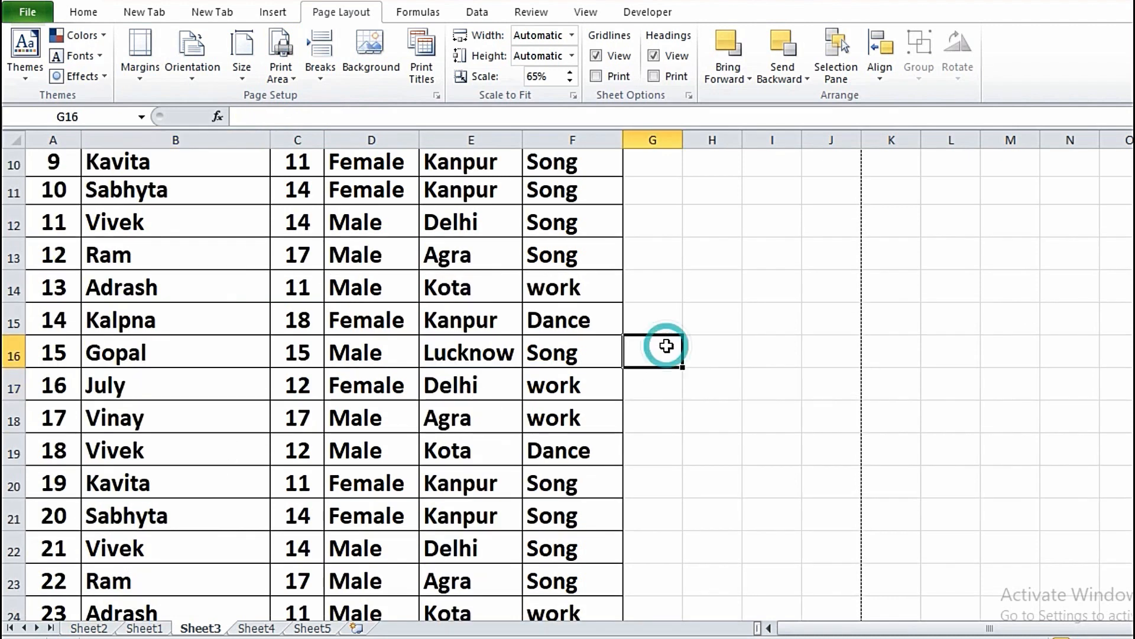
type("1")
key("Return")
type("2")
key("Return")
type("4")
key("Return")
type("9")
key("Return")
type("6")
key("Return")
type("3")
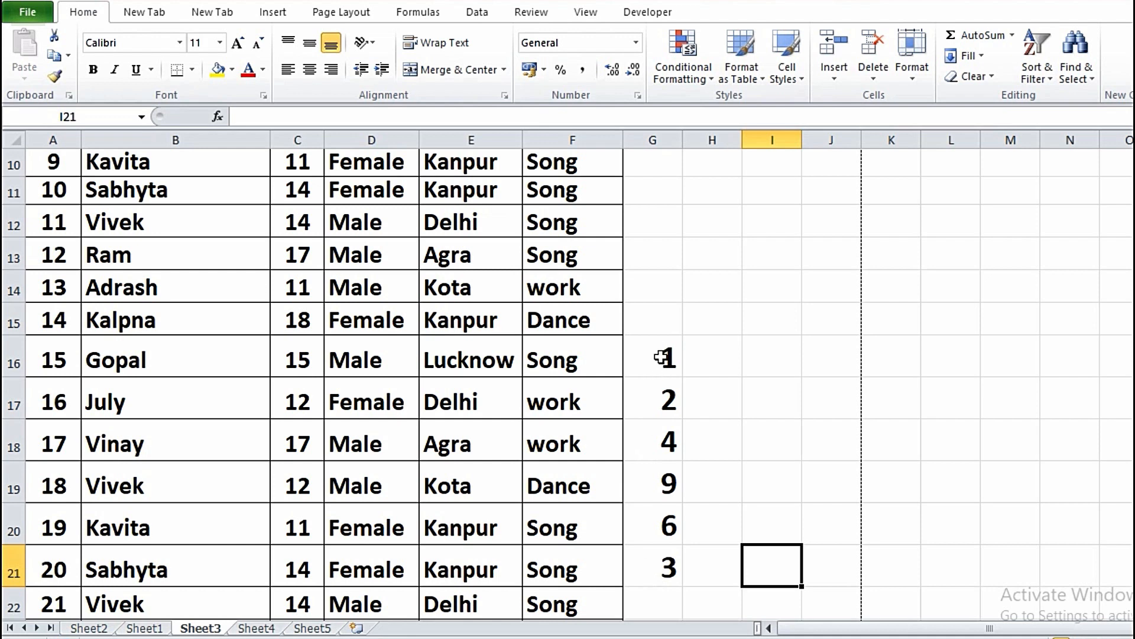
- Set the numbers in cells G16:G21 as the print area
left_click_drag(657, 355, 665, 569)
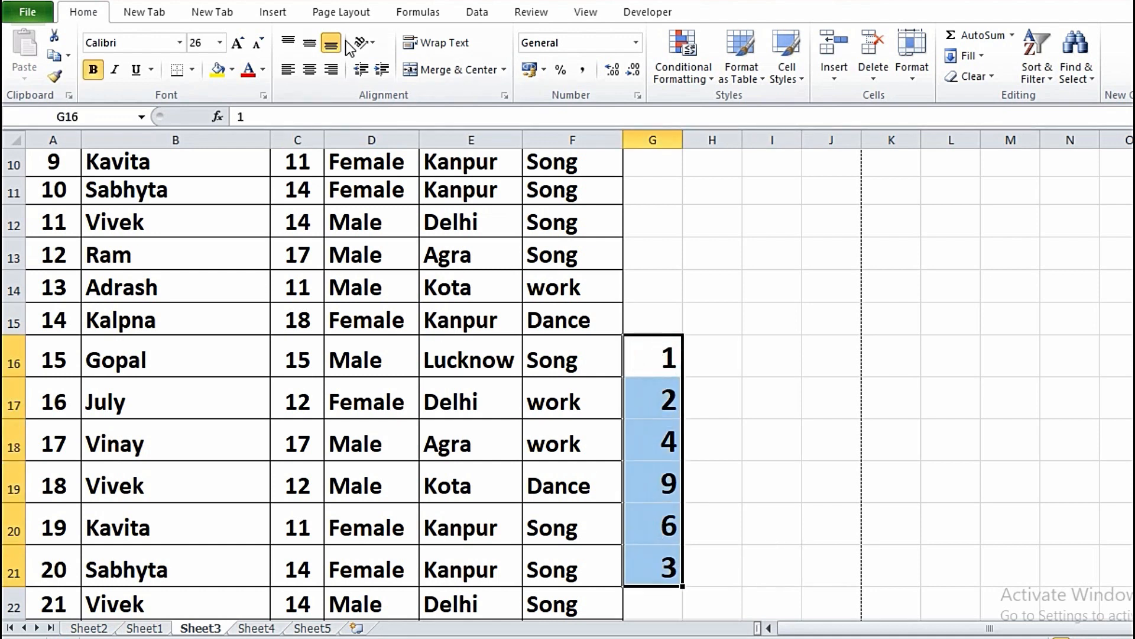
left_click(349, 13)
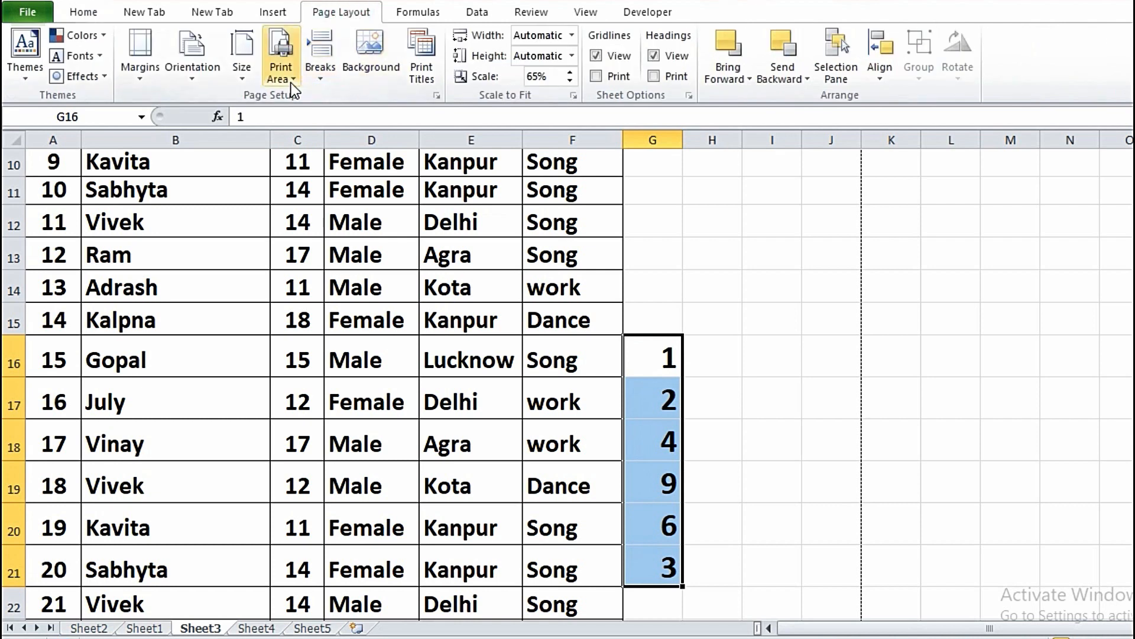
left_click(277, 77)
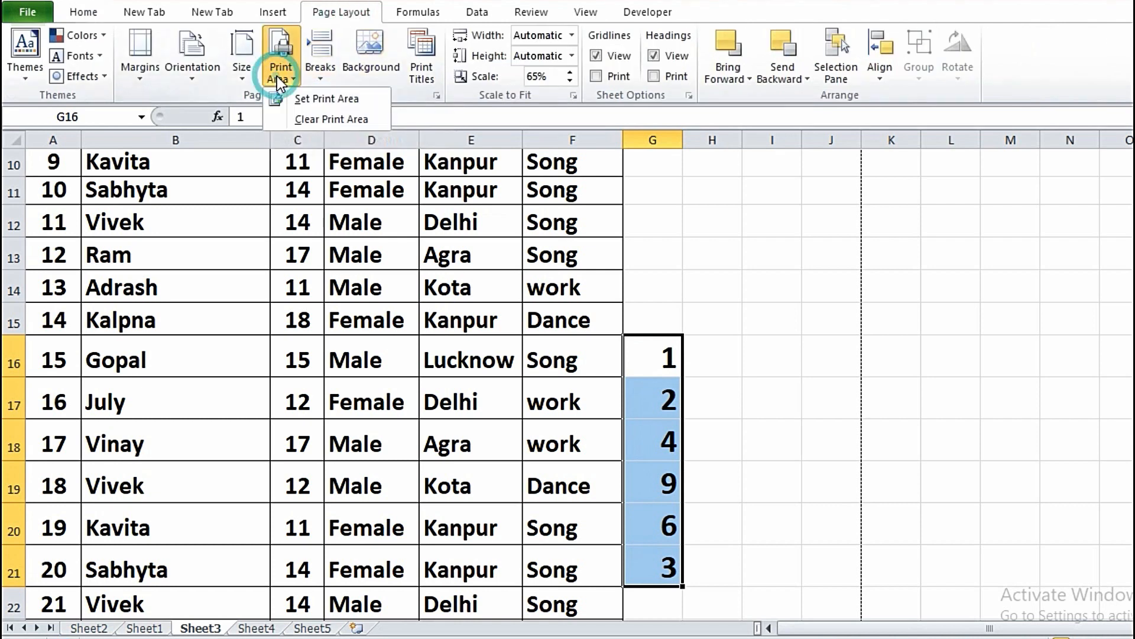
left_click(328, 99)
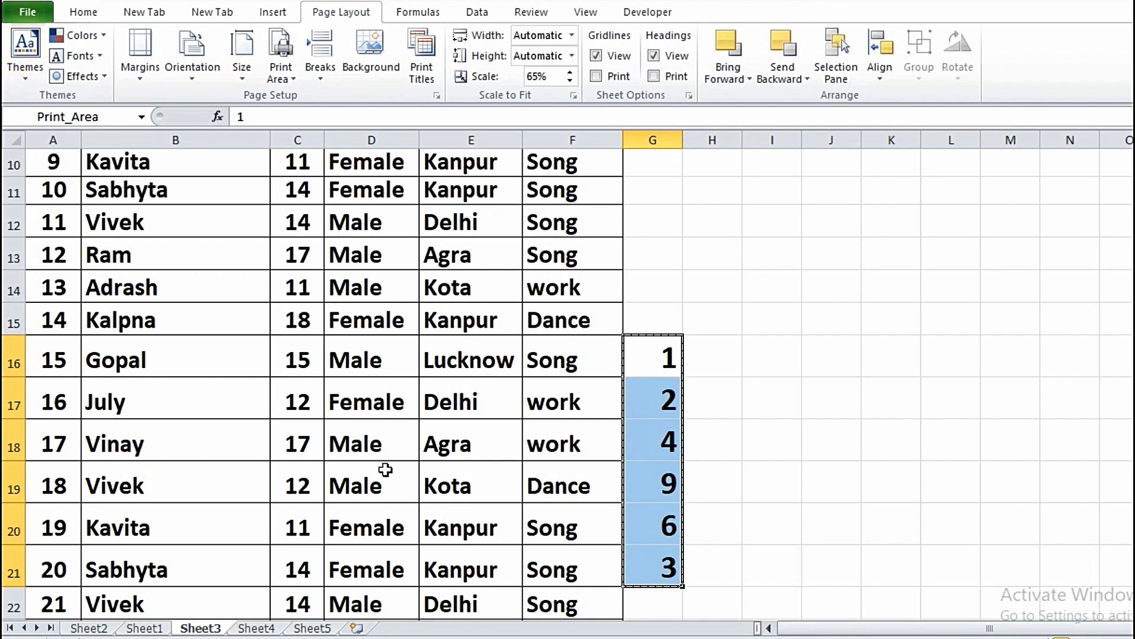
- Check the print preview of the G16:G21 print area and return to the sheet without closing the workbook
key("ctrl+p")
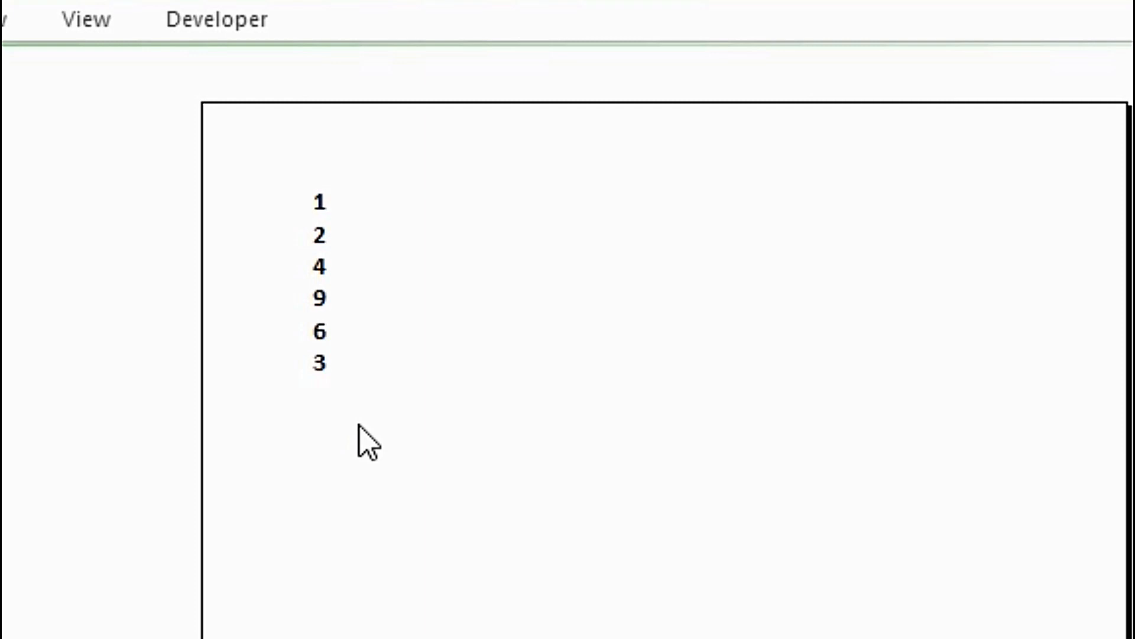
left_click(58, 383)
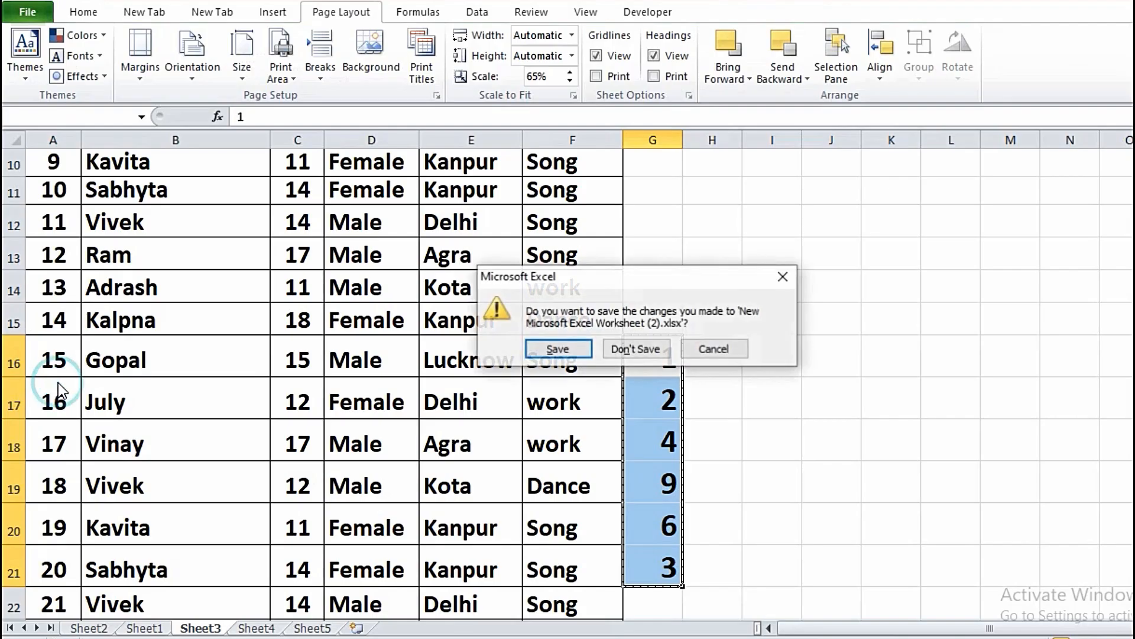
left_click(778, 276)
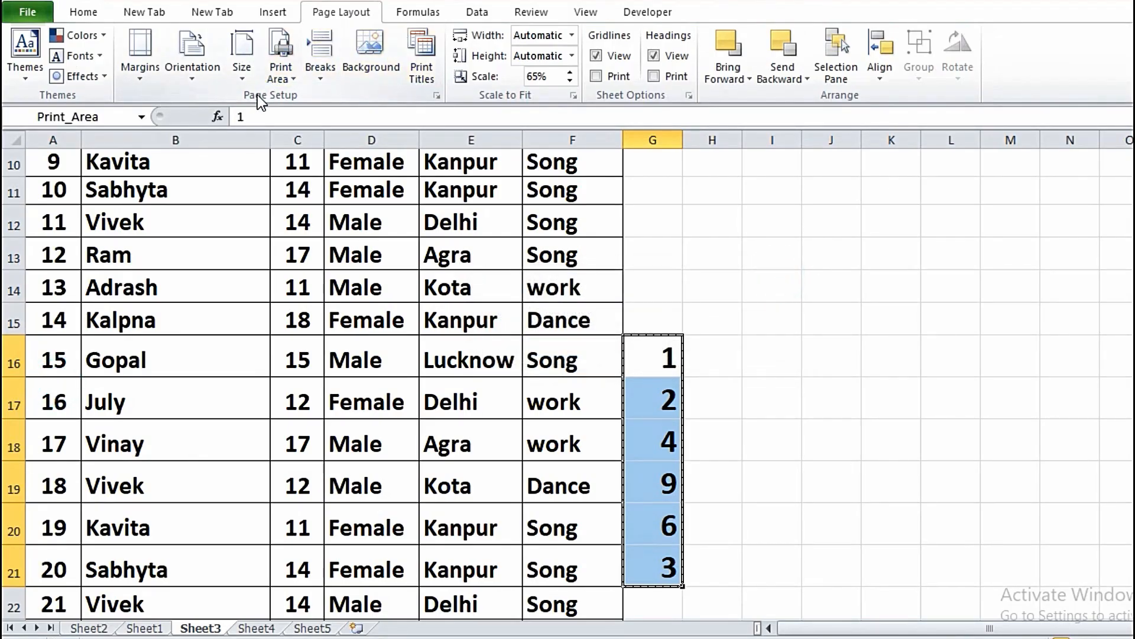
- Clear the print area covering G16:G21 and check the print preview of the full sheet with the column G numbers
left_click(268, 80)
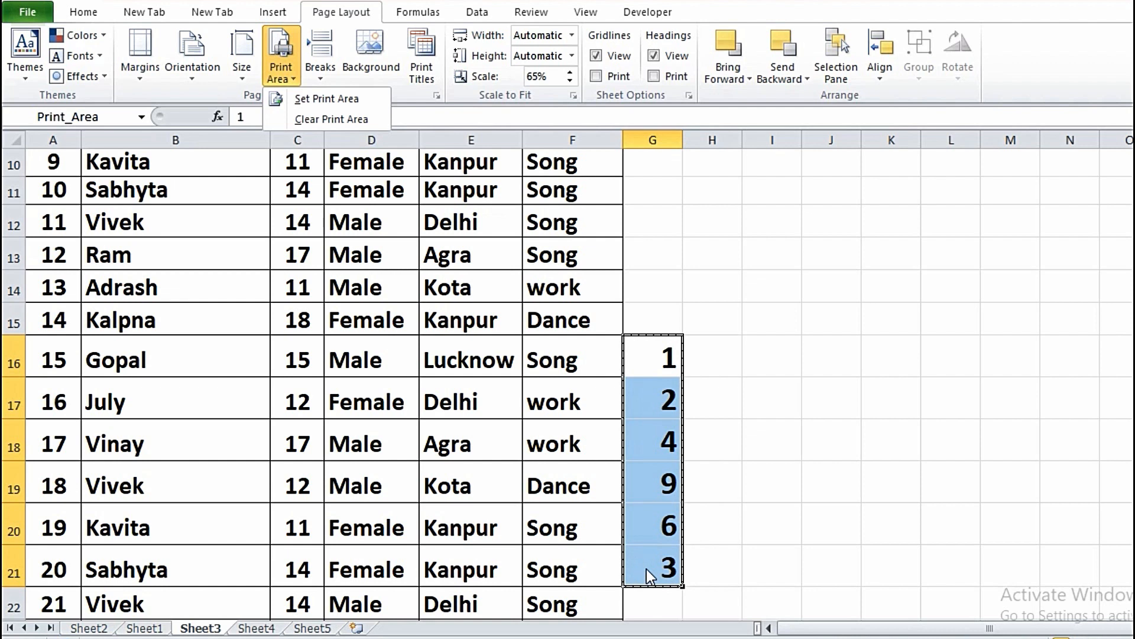
left_click(709, 314)
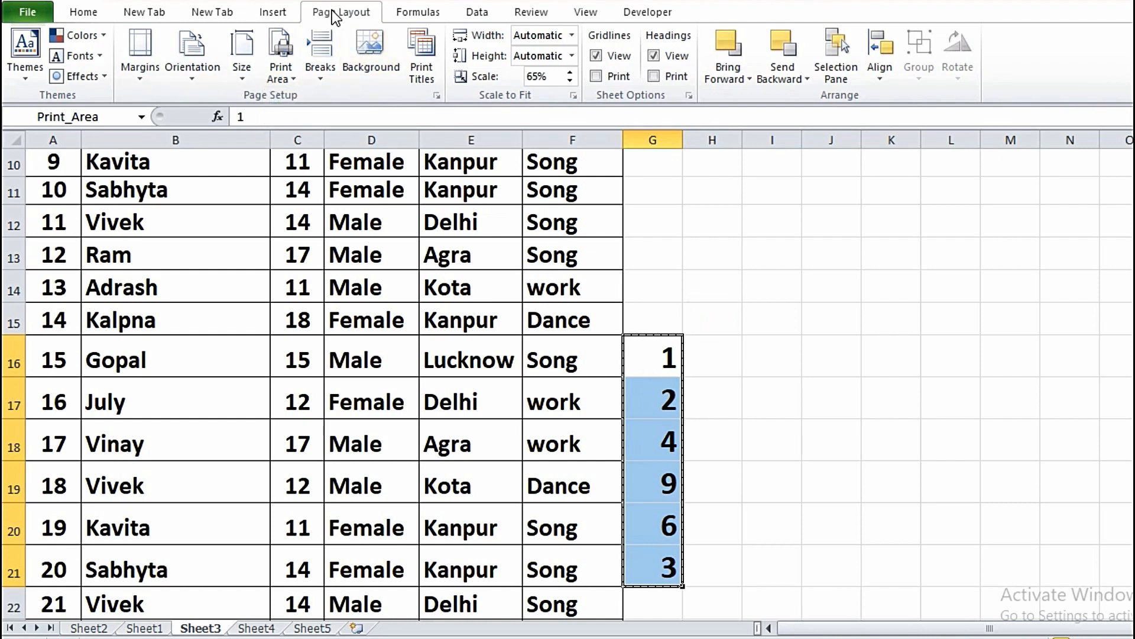
left_click(275, 70)
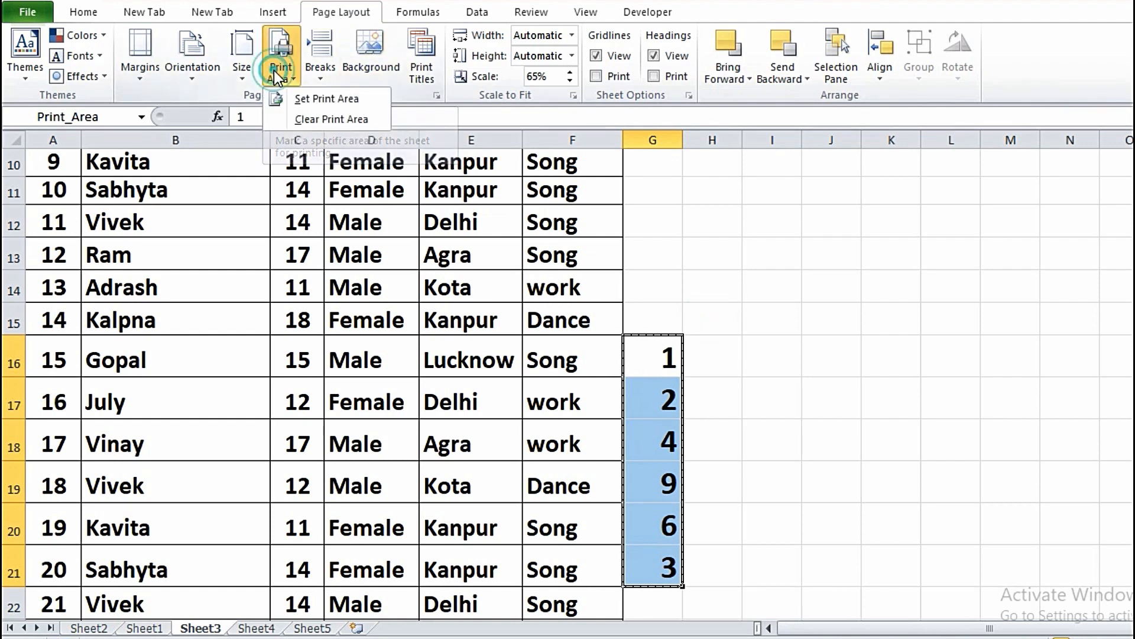
left_click(318, 120)
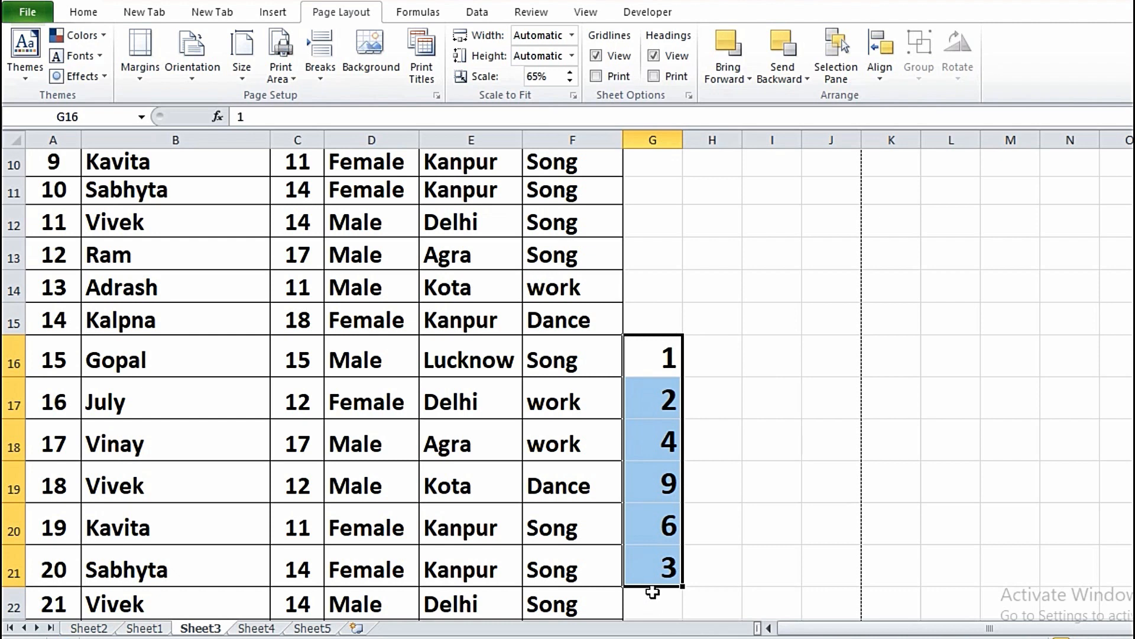
key("ctrl+p")
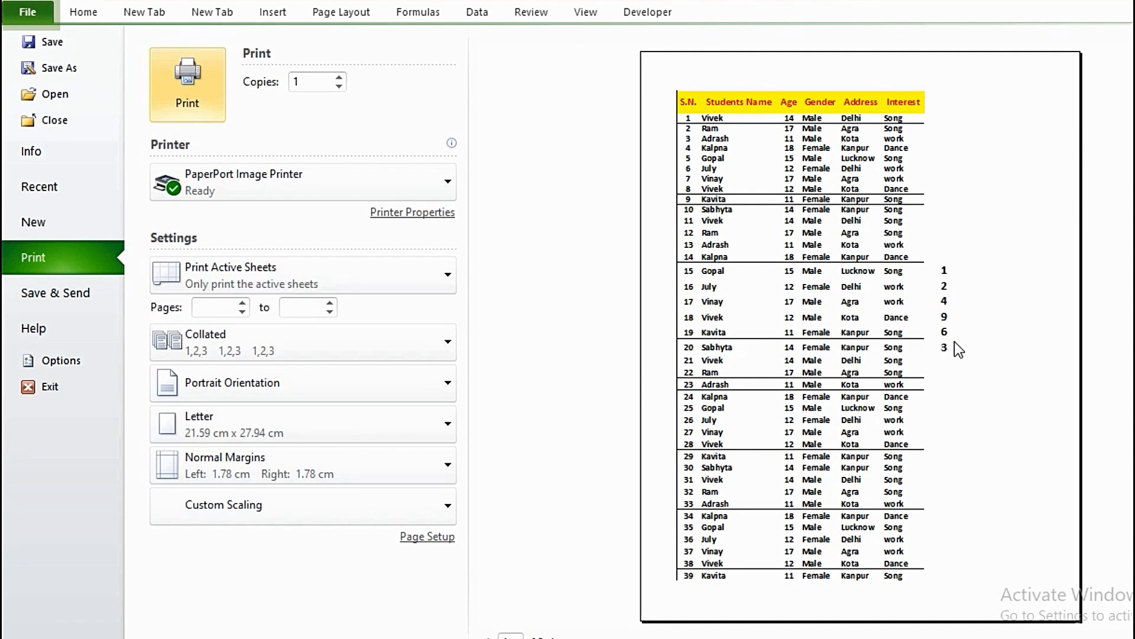
key("Escape")
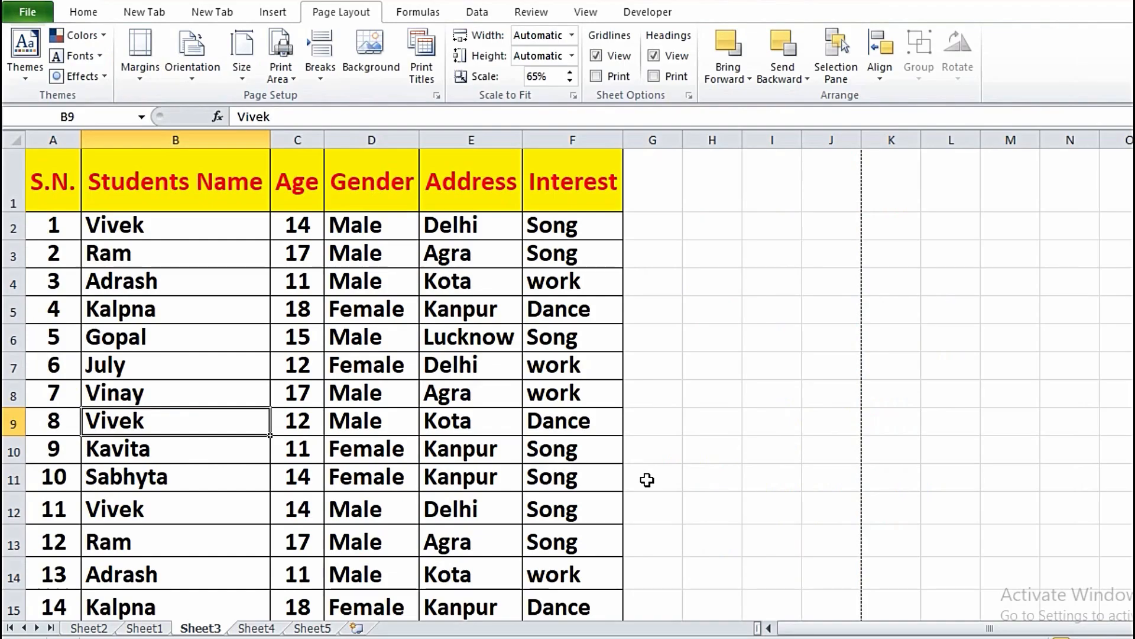